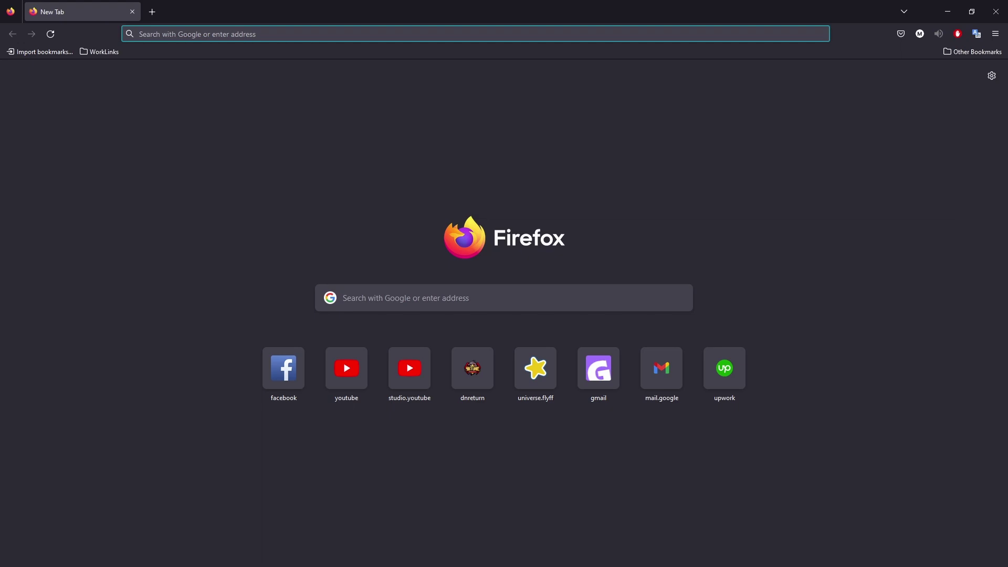
- Copy the openvpn-connect-v3-windows.msi link from Notepad and load it in Firefox to download
key(alt+Tab)
right_click(456, 363)
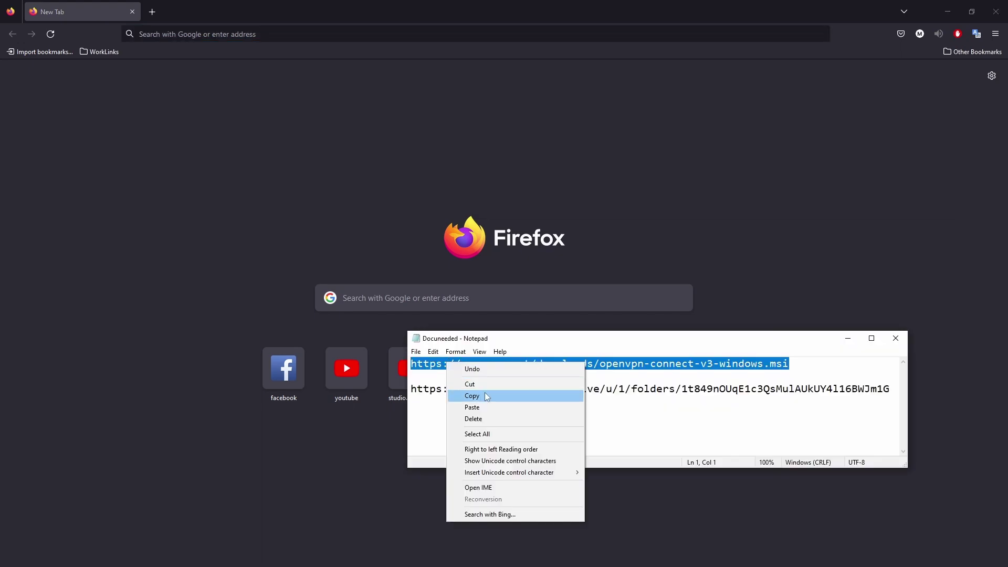
click(484, 392)
right_click(174, 35)
click(202, 112)
key(Return)
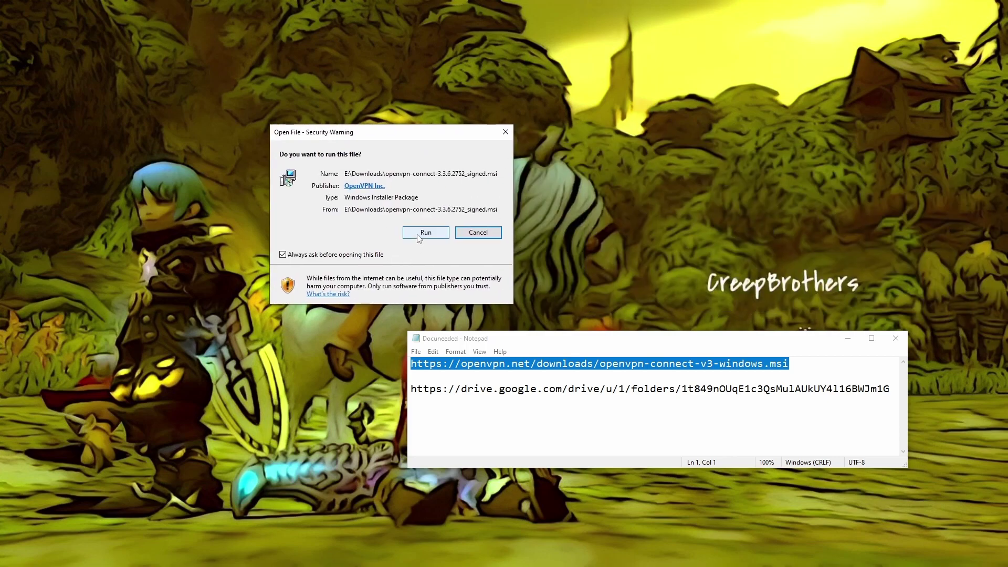
- Run the OpenVPN Connect installer, accept the licence terms, install, and finish setup
click(427, 231)
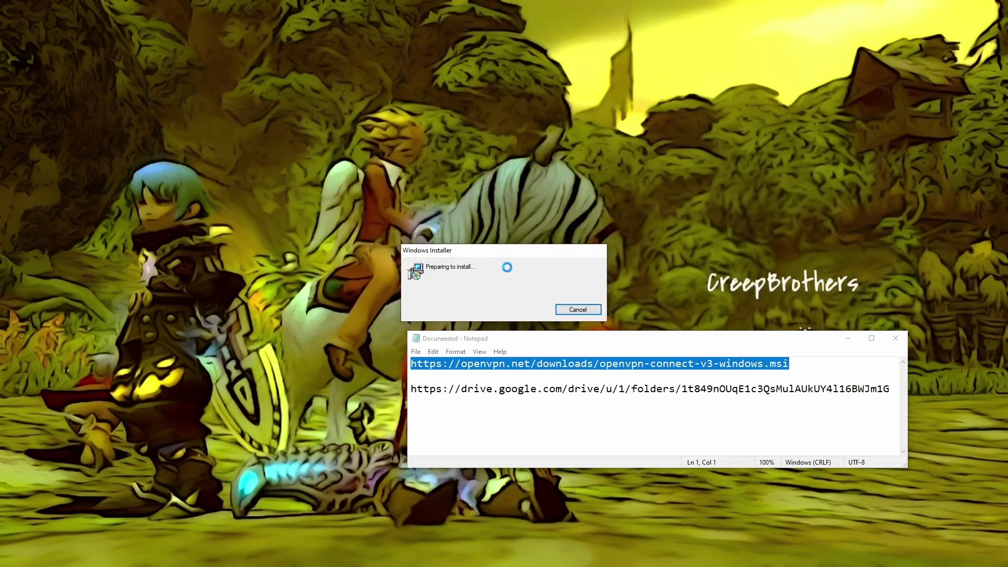
click(558, 370)
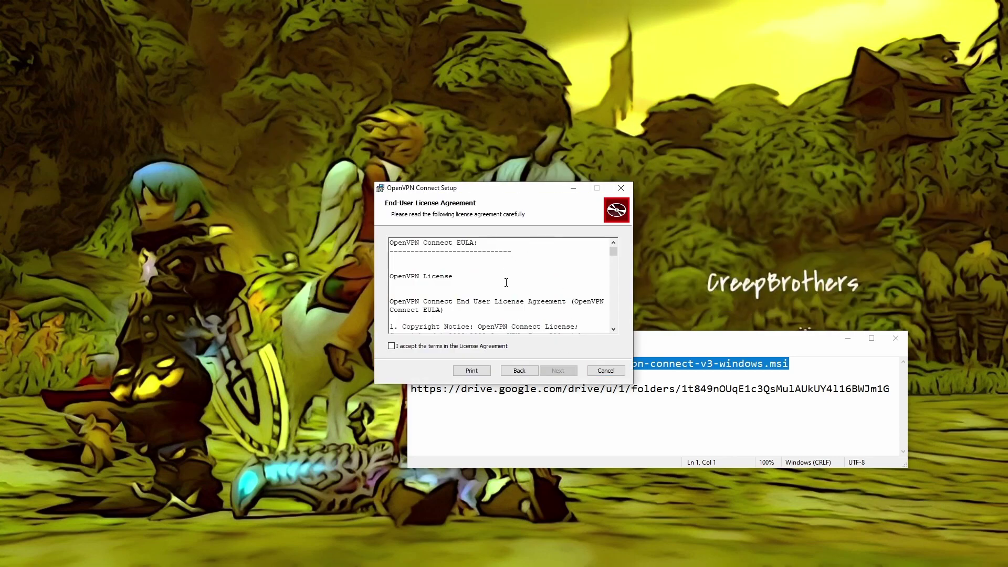
click(462, 345)
click(555, 370)
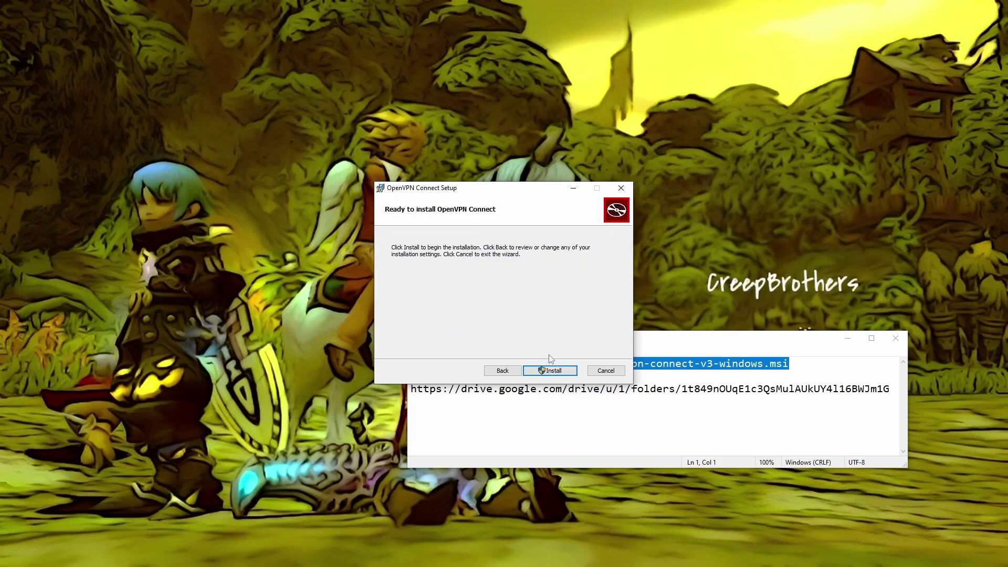
click(555, 371)
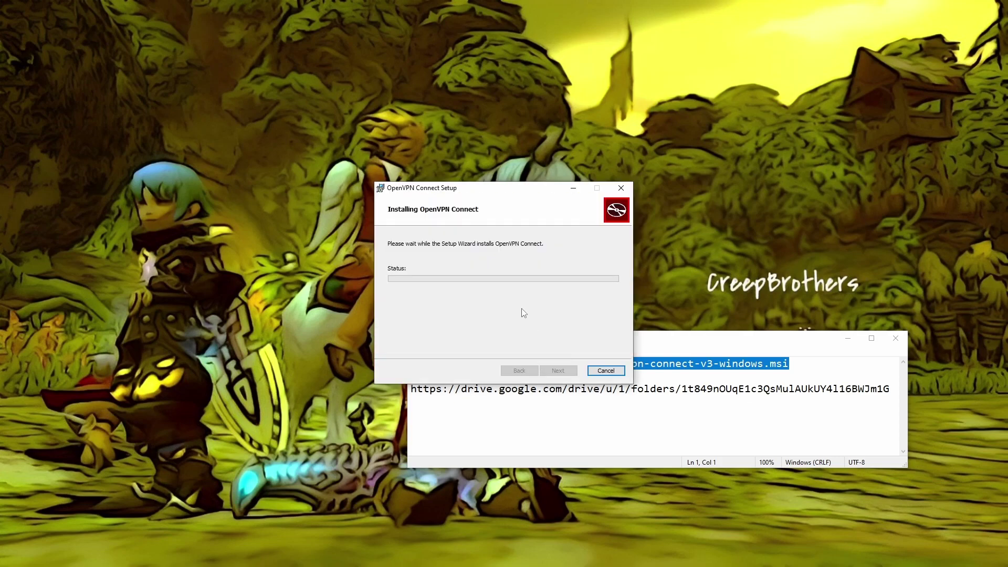
click(694, 388)
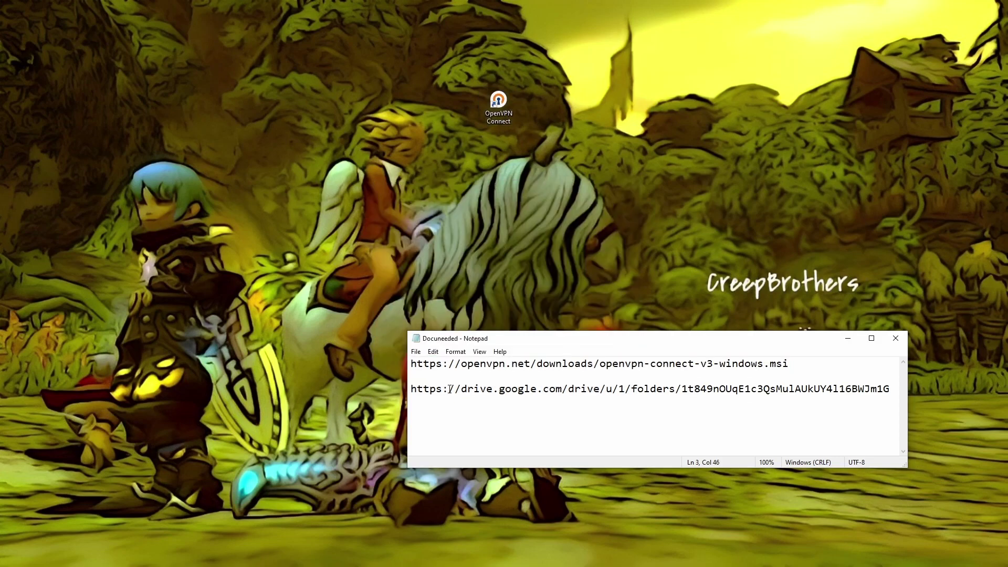
- Move the Notepad links window aside and close it
click(524, 111)
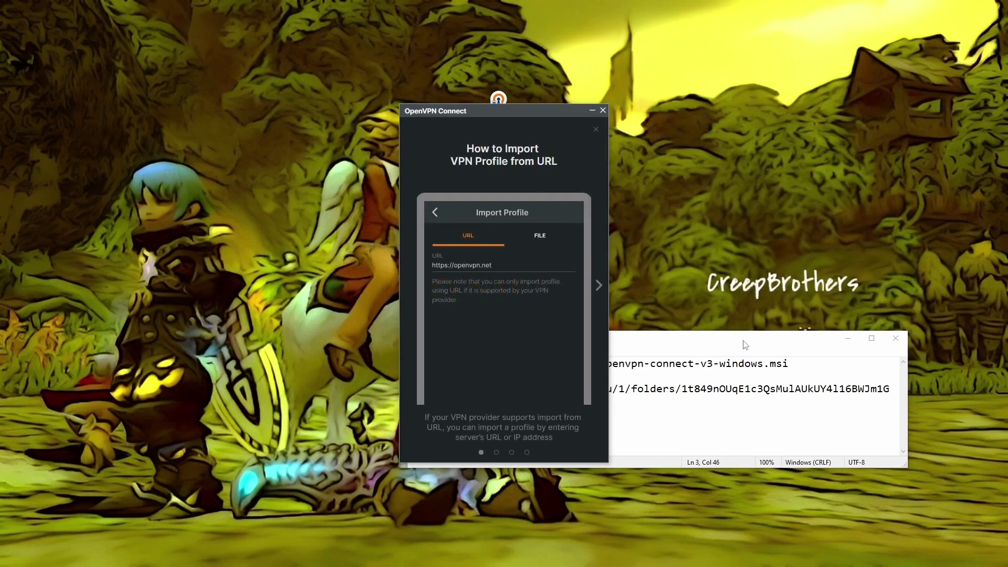
drag(735, 337, 821, 293)
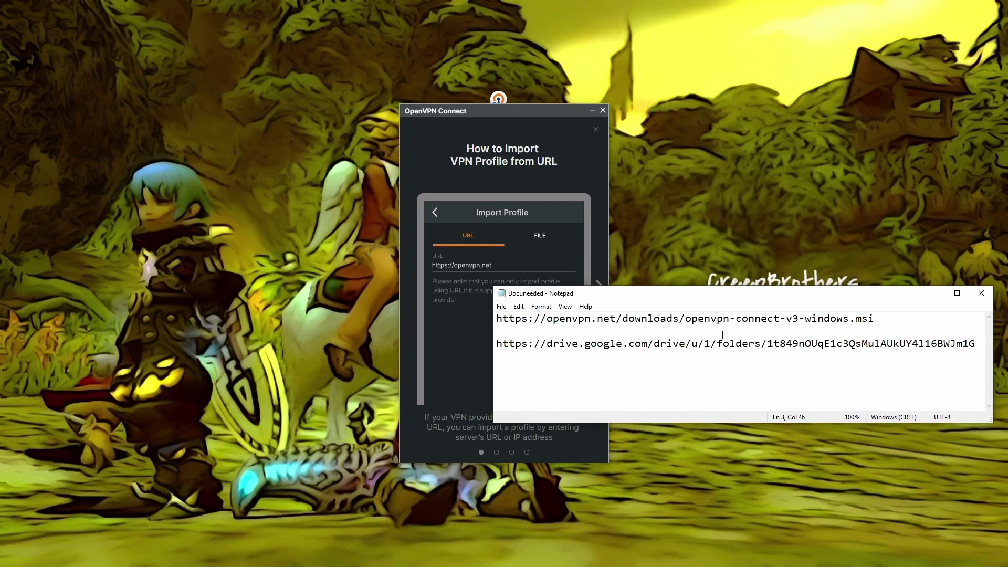
click(981, 293)
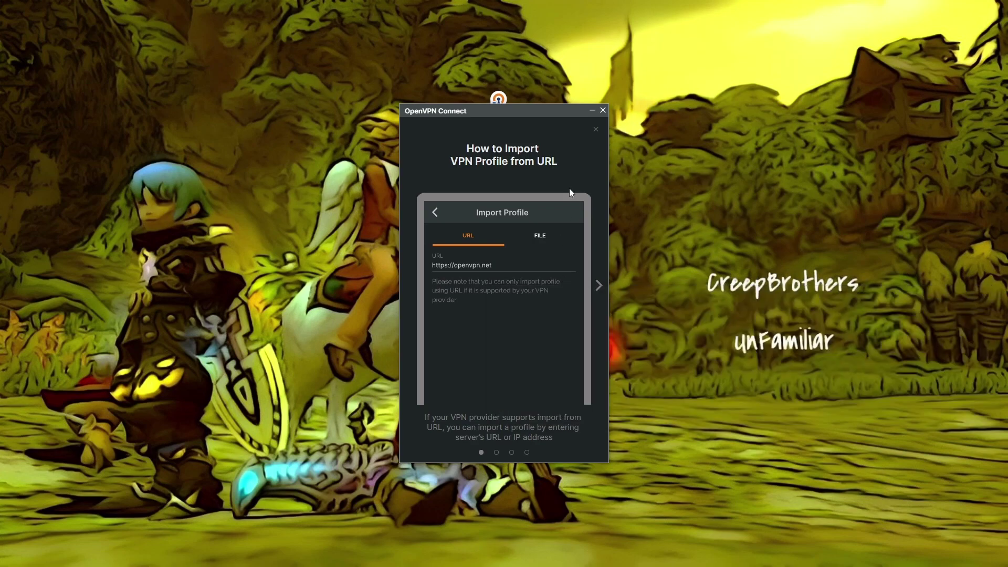
- Page through the OpenVPN Connect welcome tour to the final 'You Have a Secure VPN Connection!' slide
drag(492, 119, 682, 84)
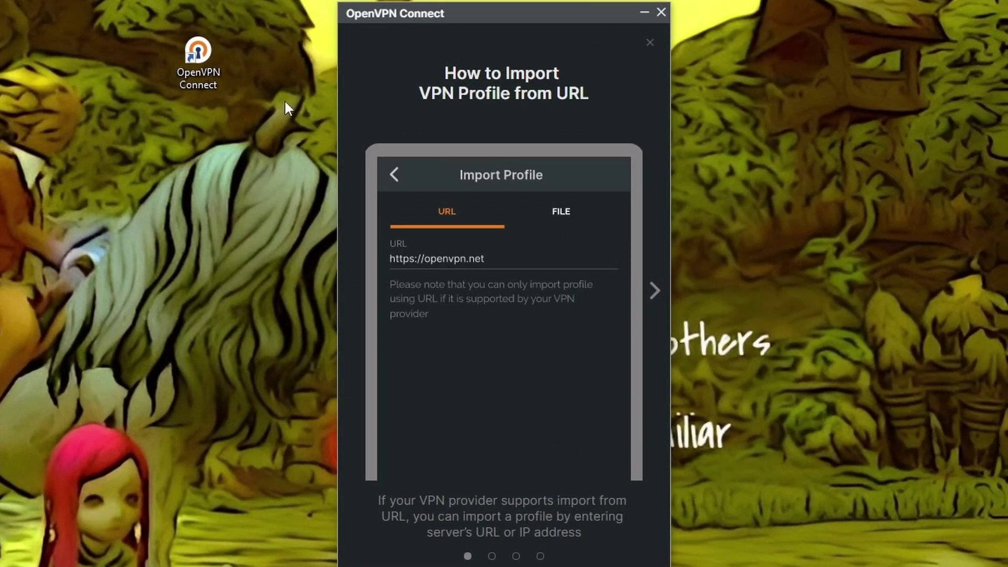
click(654, 290)
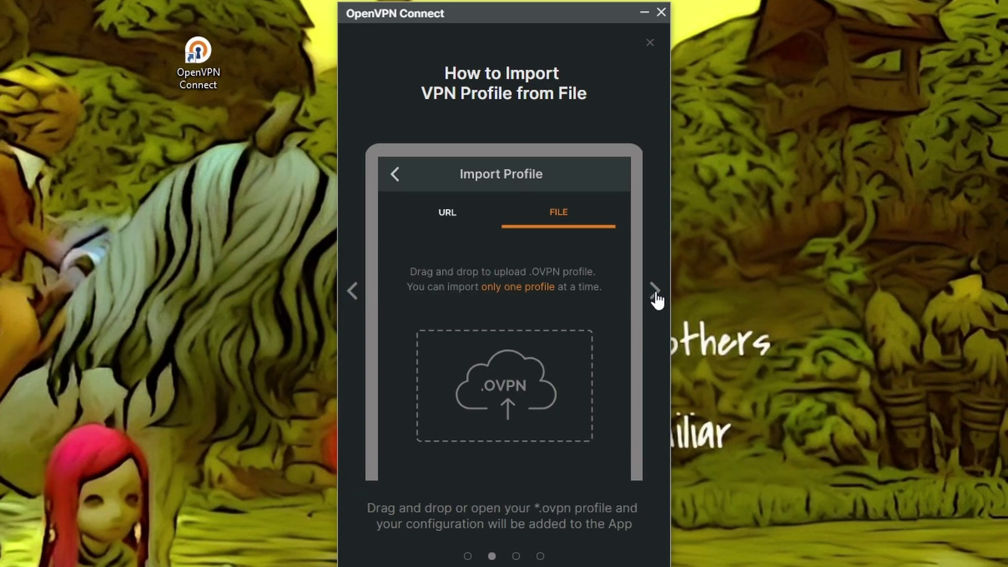
click(656, 294)
click(656, 294)
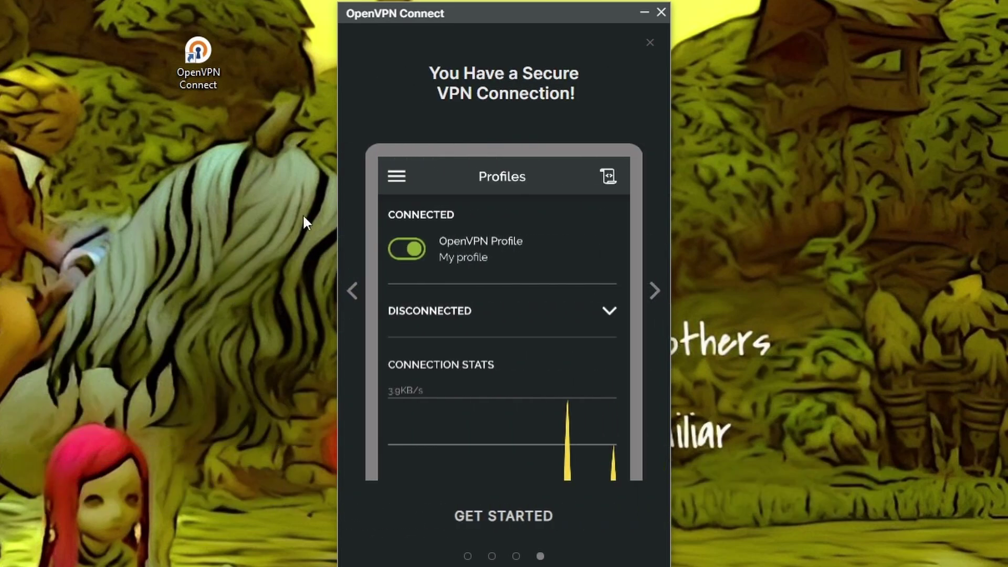
- Agree to the data collection policy and switch Import Profile to the FILE tab
click(655, 294)
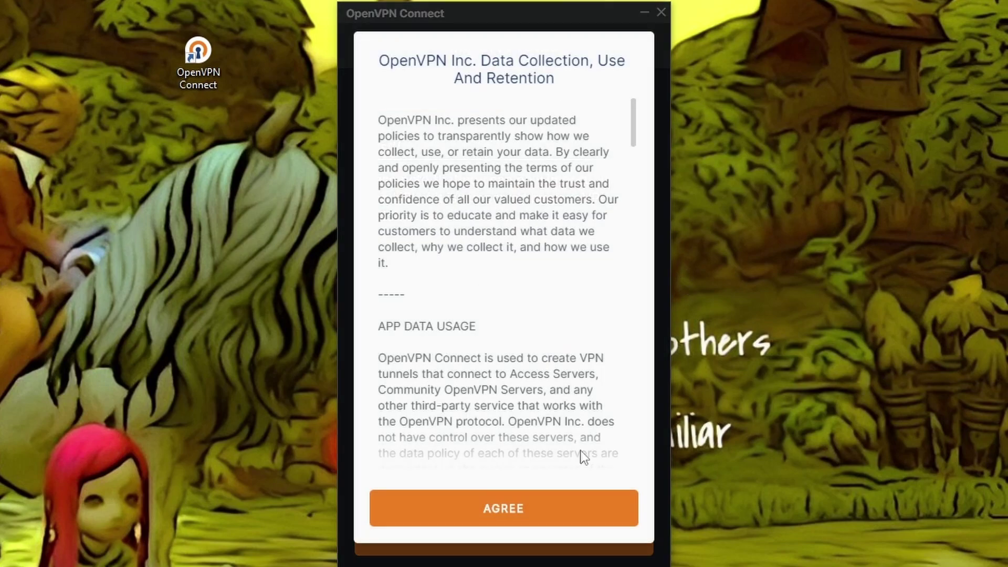
click(557, 507)
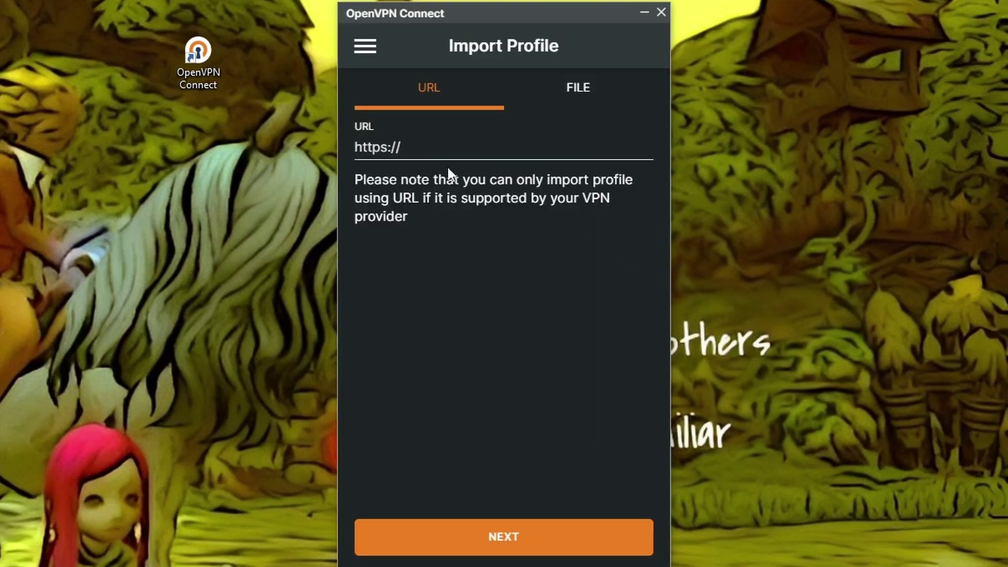
drag(536, 20, 629, 4)
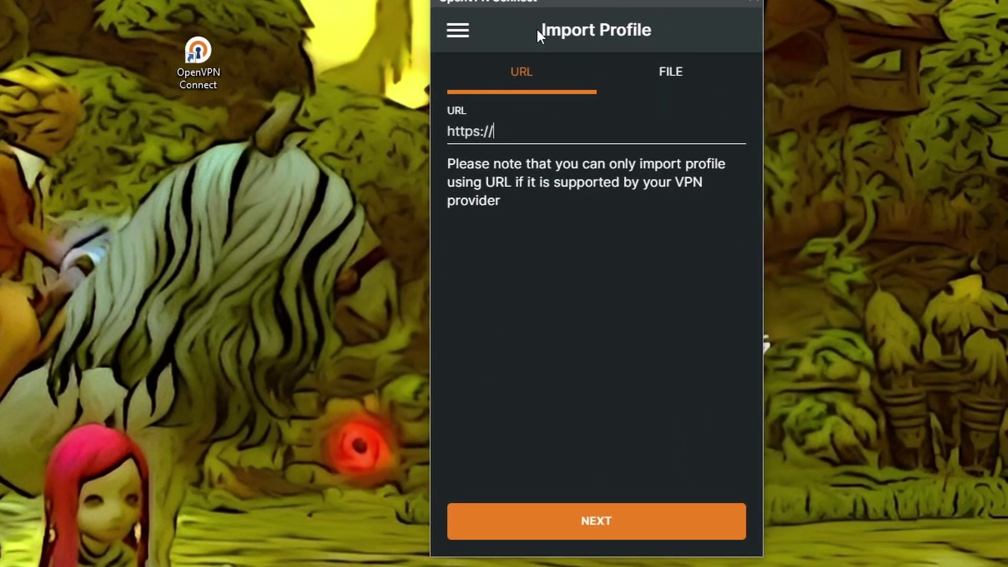
click(711, 82)
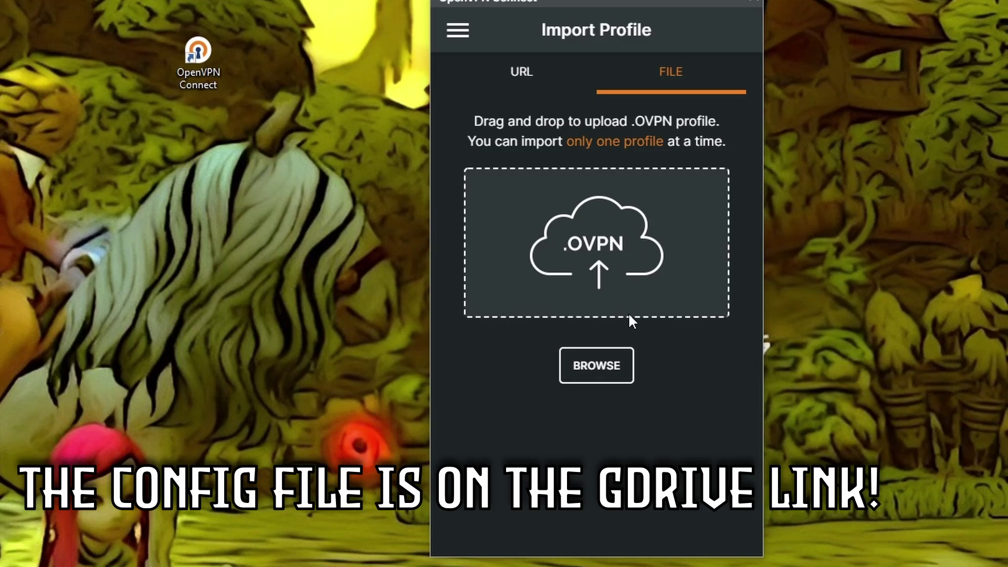
- Browse to Documents > DragonNest and import the vpn01.dnreturn.com profile
click(625, 364)
drag(803, 3, 163, 256)
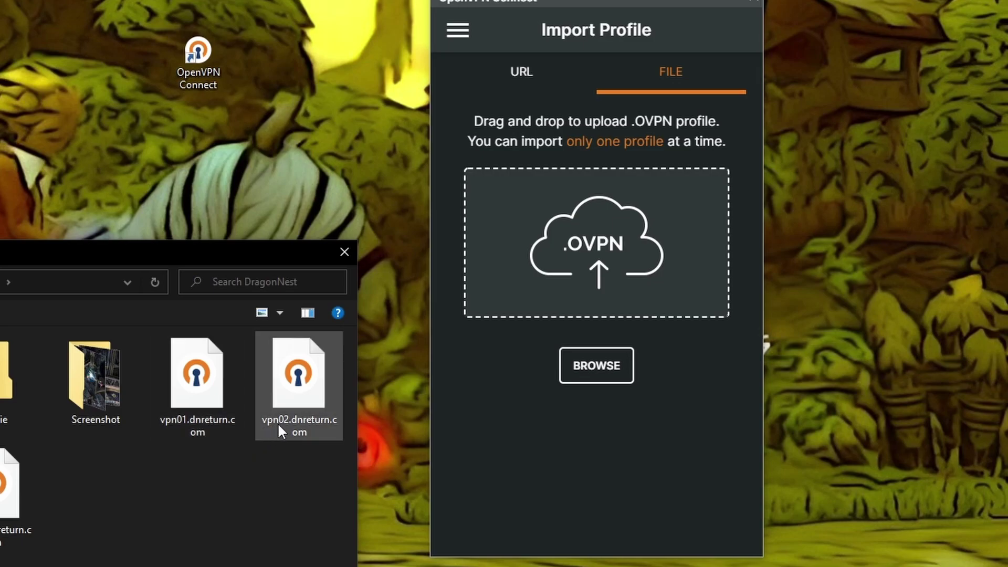
click(169, 400)
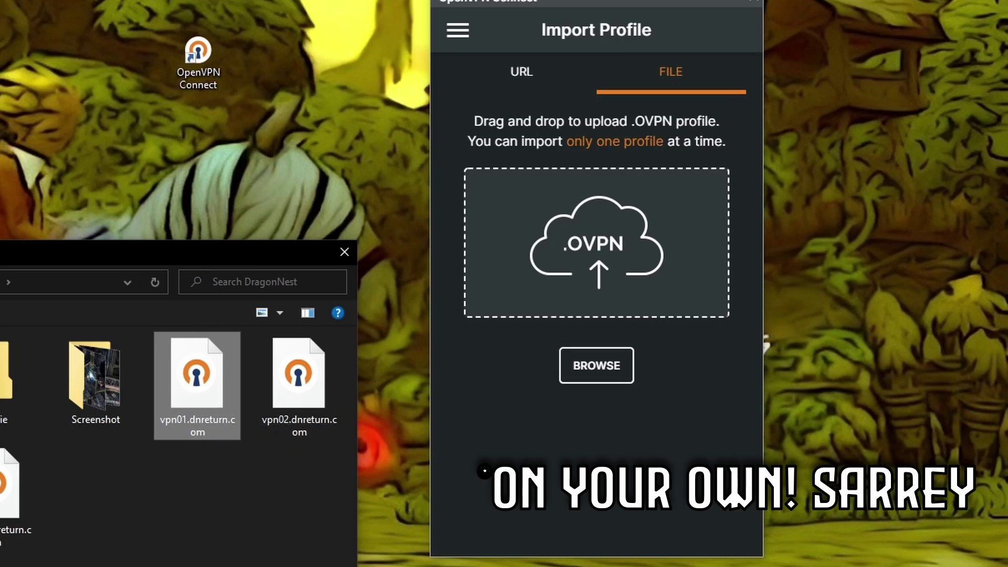
key(Return)
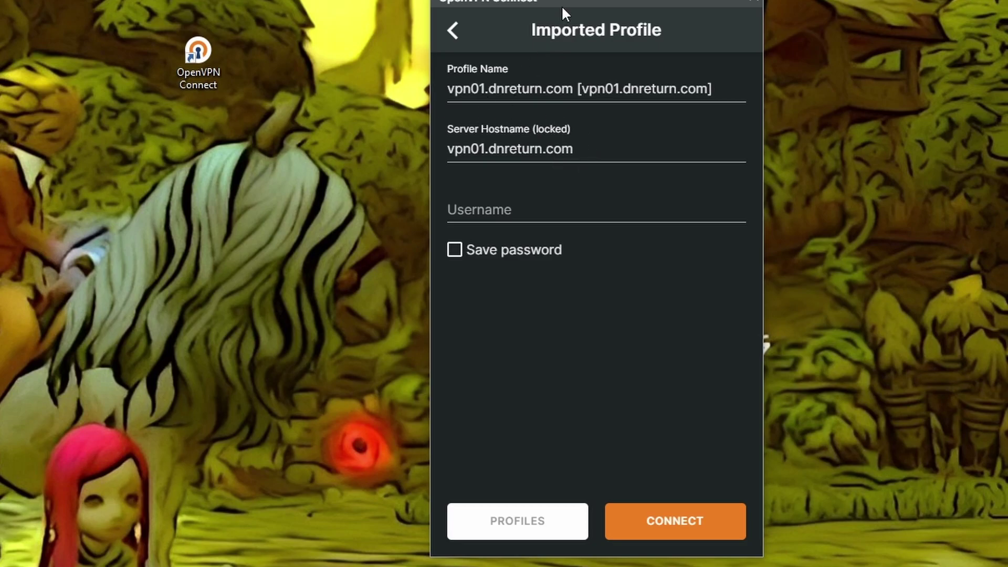
- Enter the VPN username and password with Save password ticked, then connect to vpn01.dnreturn.com
triple_click(557, 149)
click(515, 215)
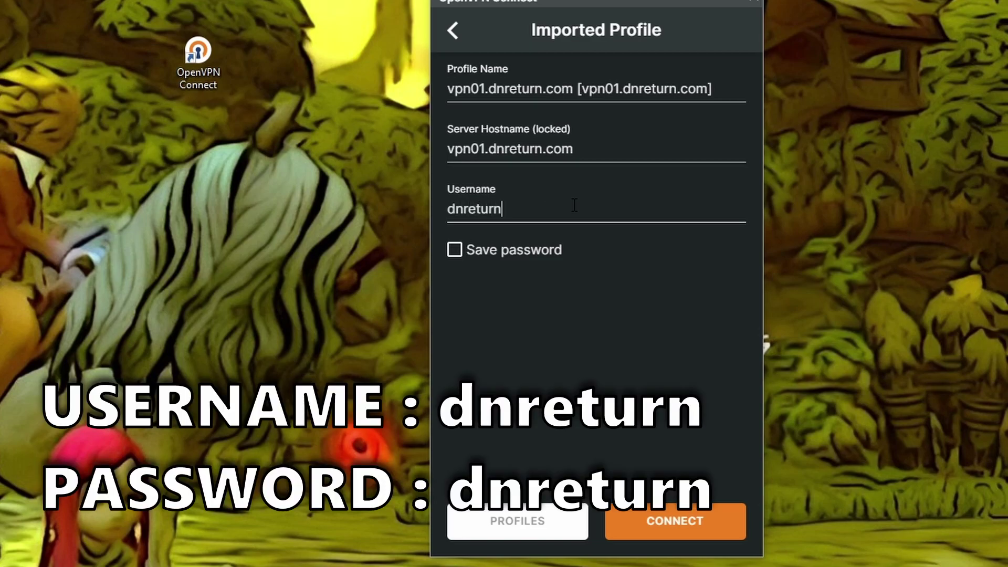
click(454, 256)
click(521, 308)
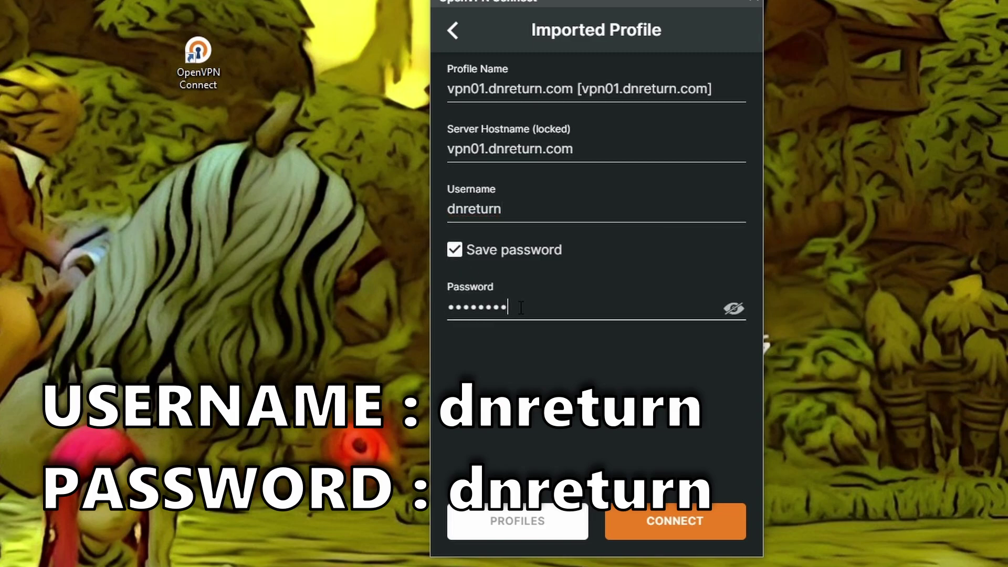
click(634, 532)
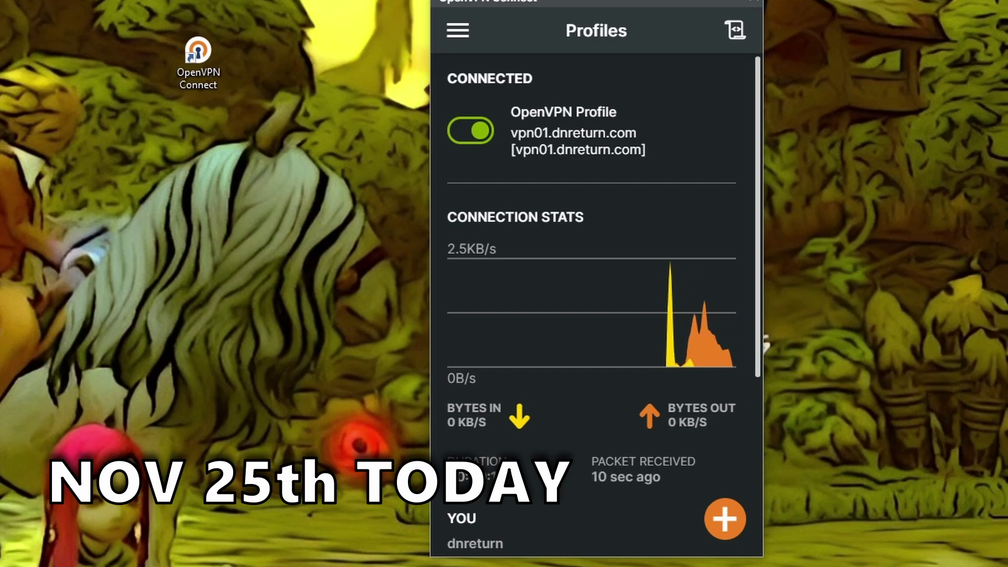
- Toggle off the VPNCOn1 profile, tick 'Don't show again', and confirm the disconnect
drag(678, 10, 851, 0)
click(640, 96)
click(664, 240)
click(718, 286)
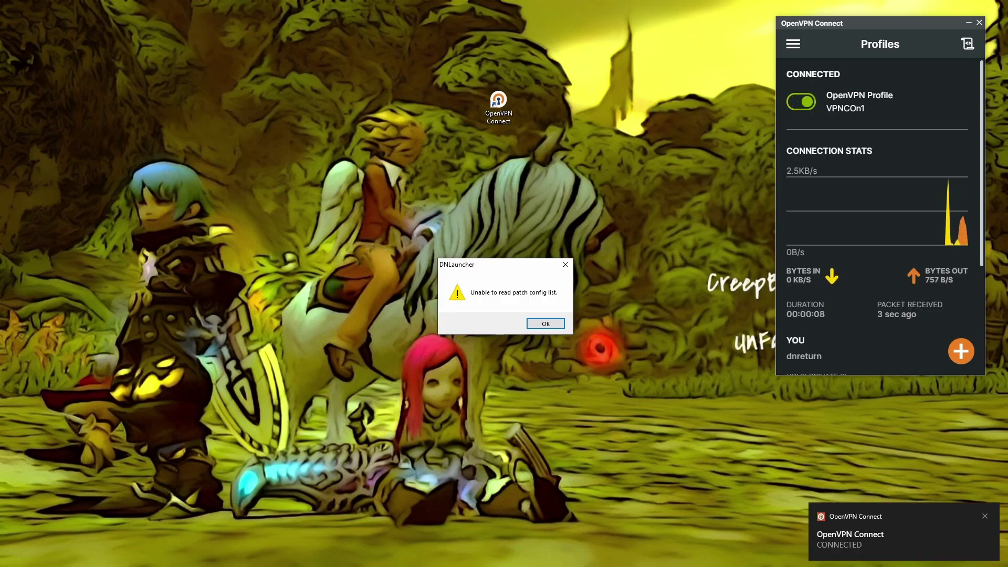
- Dismiss the patch config list and initialization errors in DNLauncher, then refresh the desktop
click(545, 324)
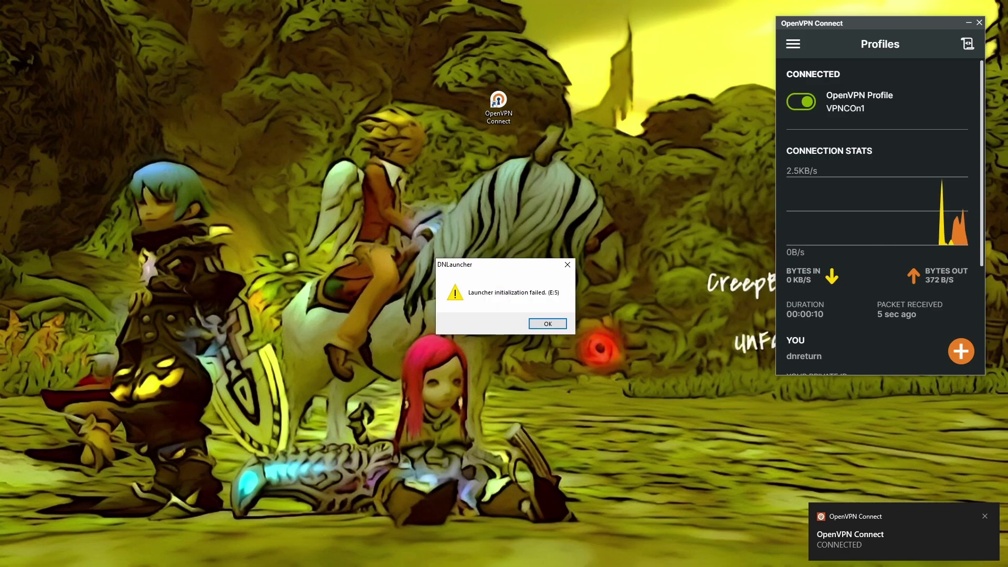
click(544, 323)
right_click(597, 263)
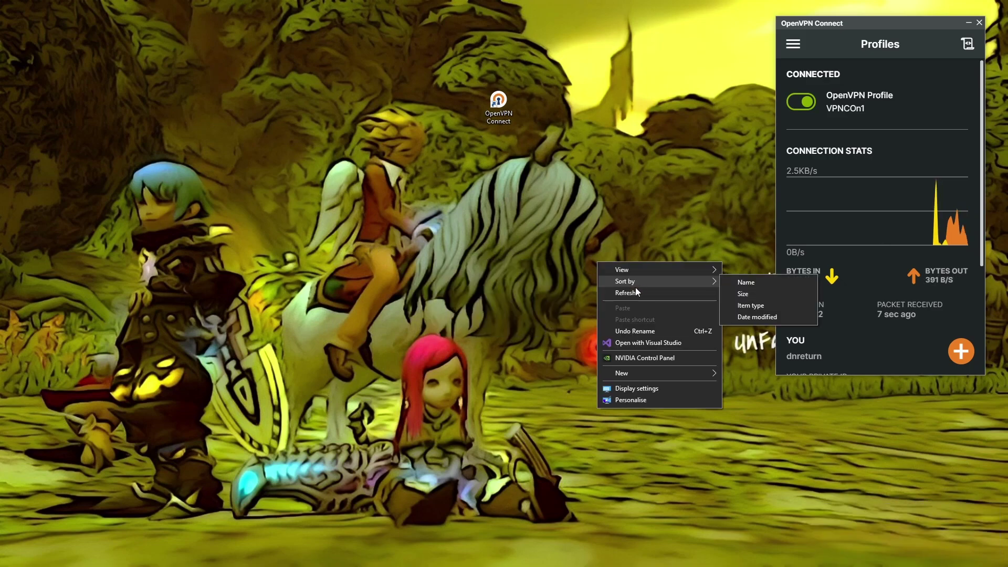
click(698, 294)
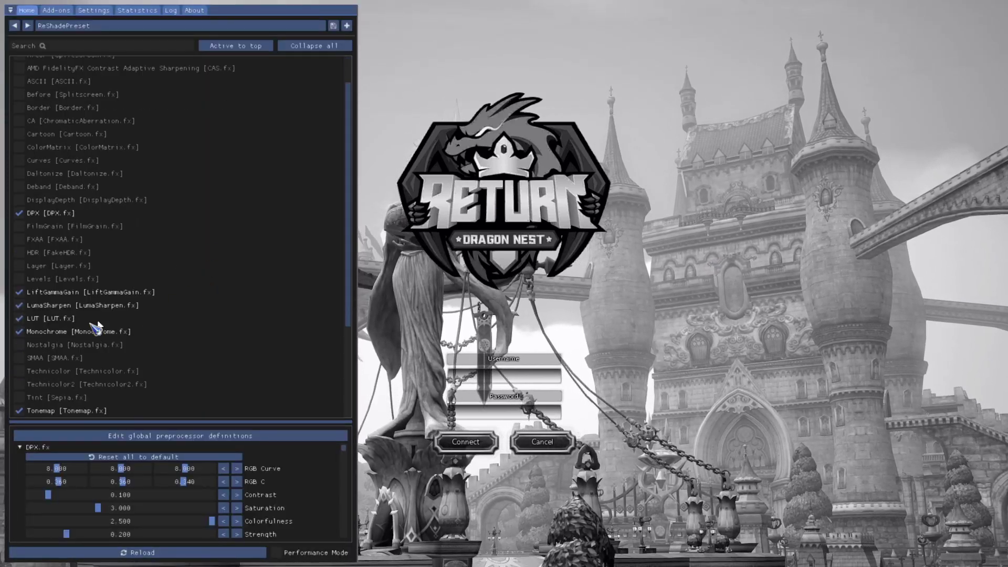
- Untick Monochrome [Monochrome.fx] in the ReShade overlay
click(35, 332)
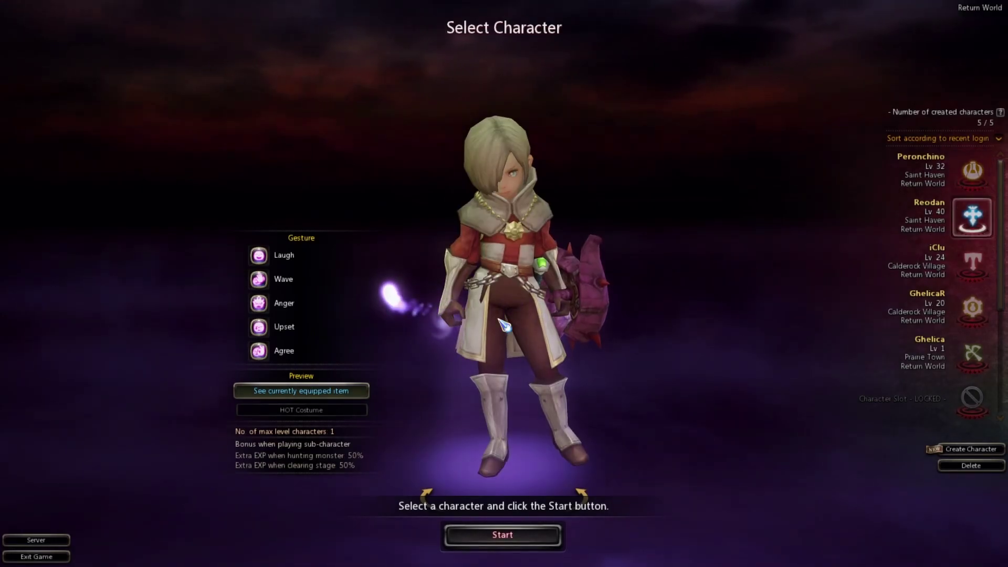
- Select the level 40 character on the Select Character screen
key(Up)
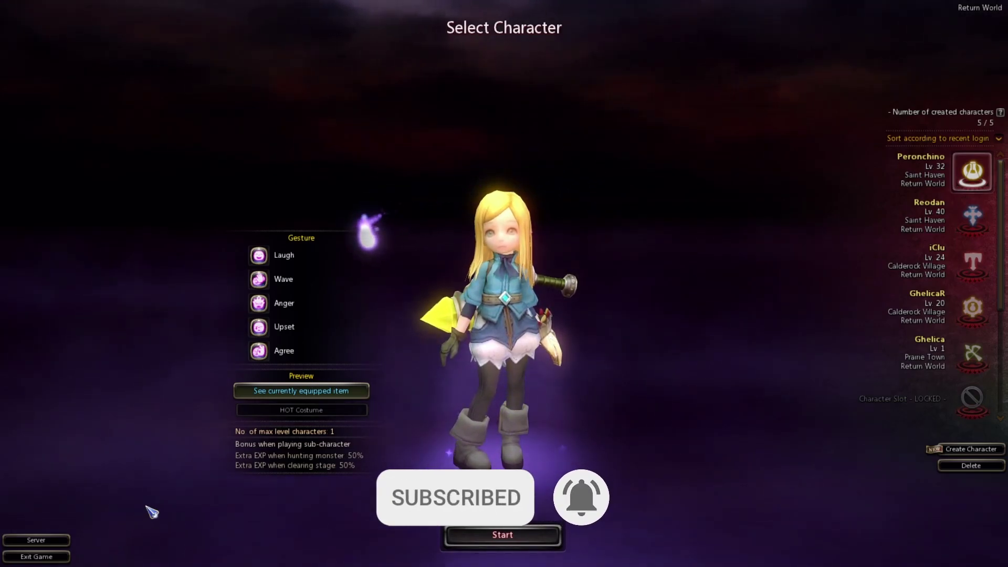
click(972, 216)
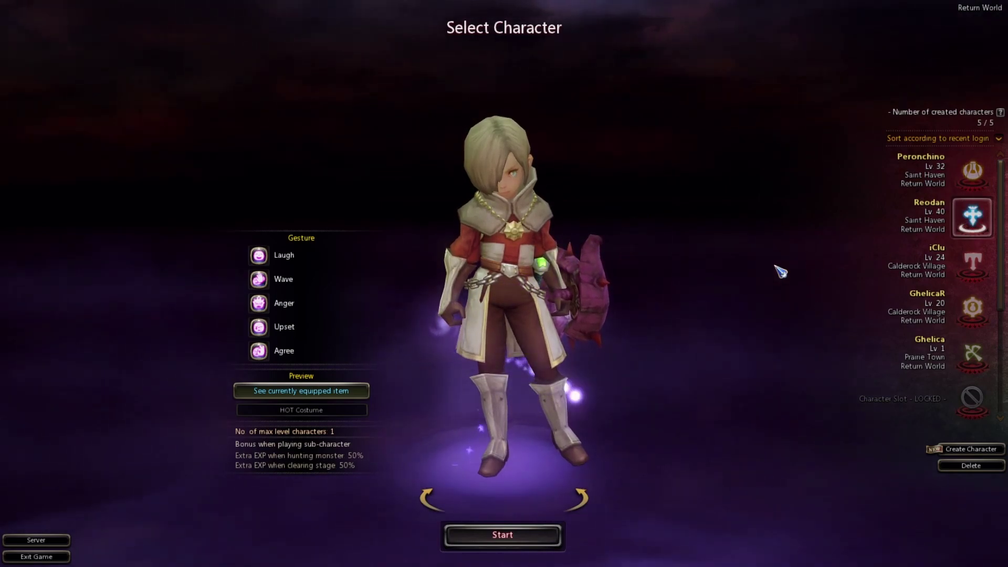